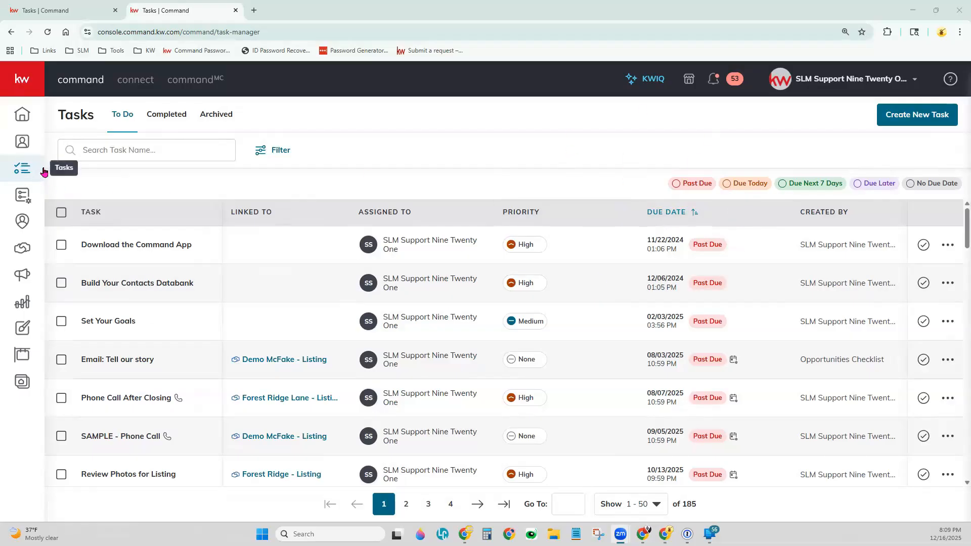
# Filter the to-do tasks to show only those linked to an opportunity
pyautogui.click(22, 167)
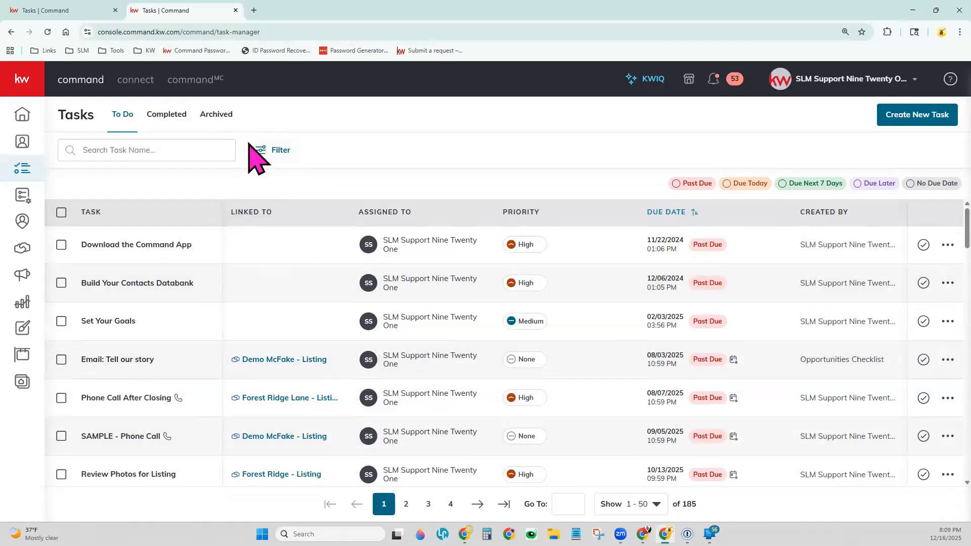
pyautogui.click(272, 157)
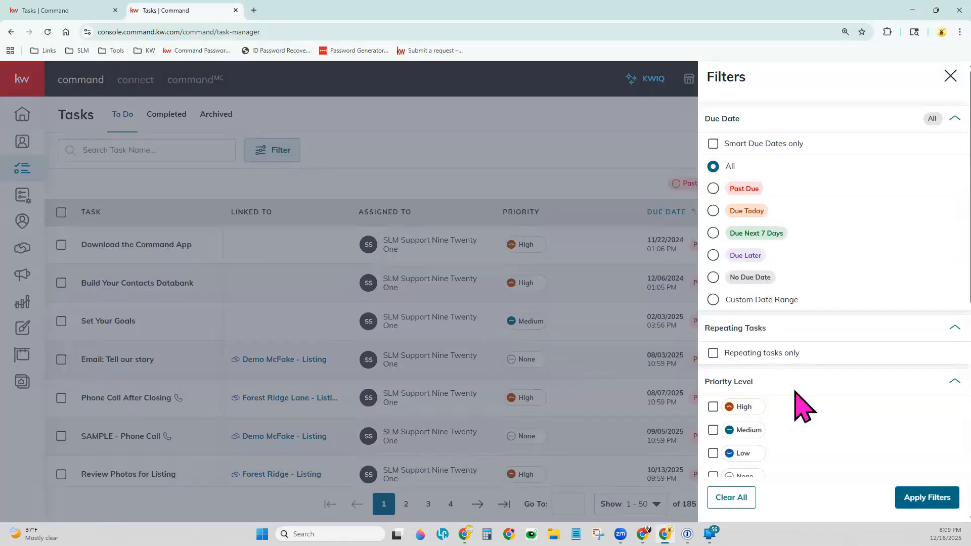
pyautogui.scroll(-1, 799, 399)
pyautogui.scroll(-4, 803, 389)
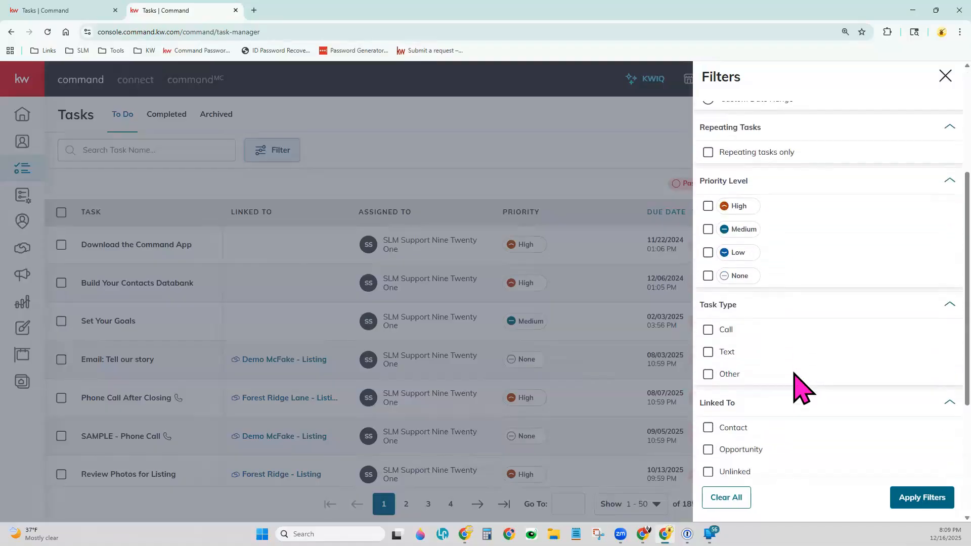
pyautogui.scroll(-2, 801, 388)
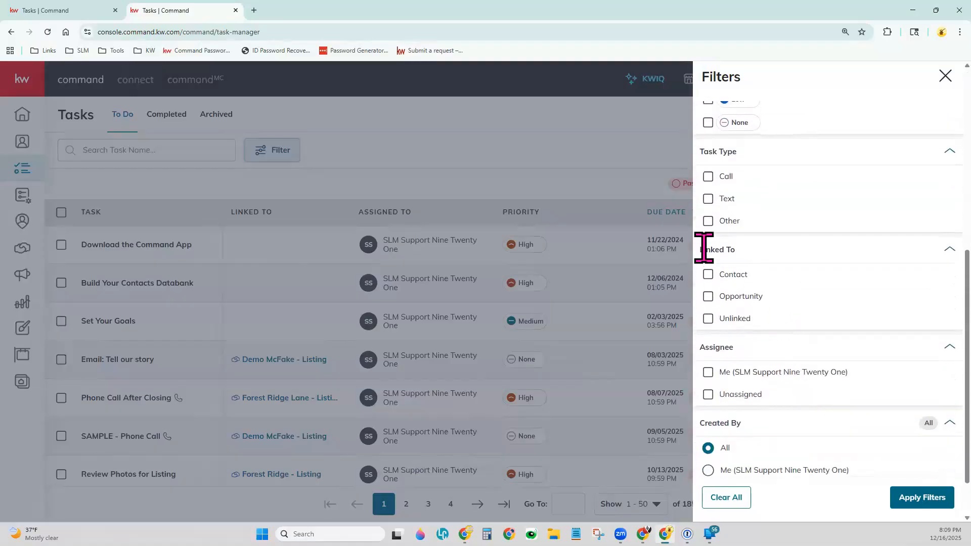
pyautogui.click(708, 297)
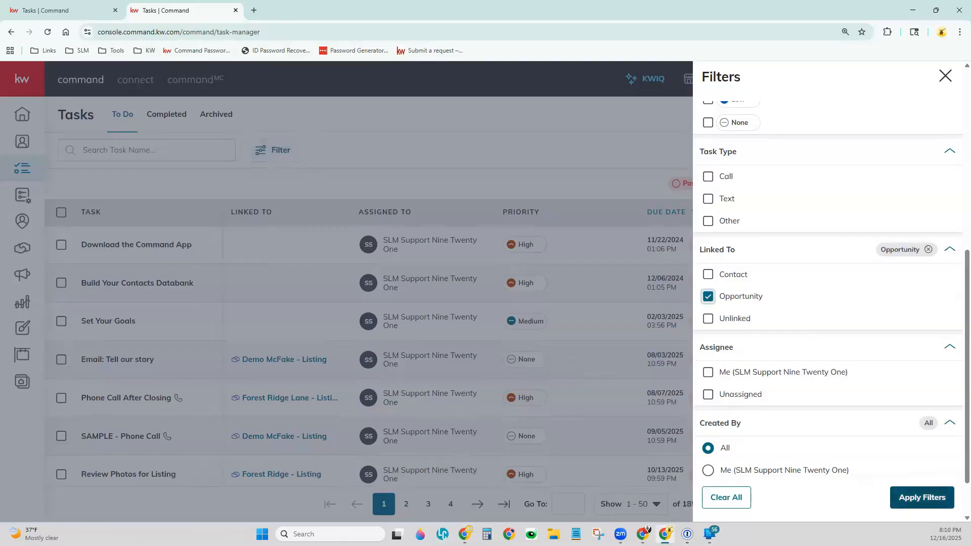
pyautogui.click(922, 497)
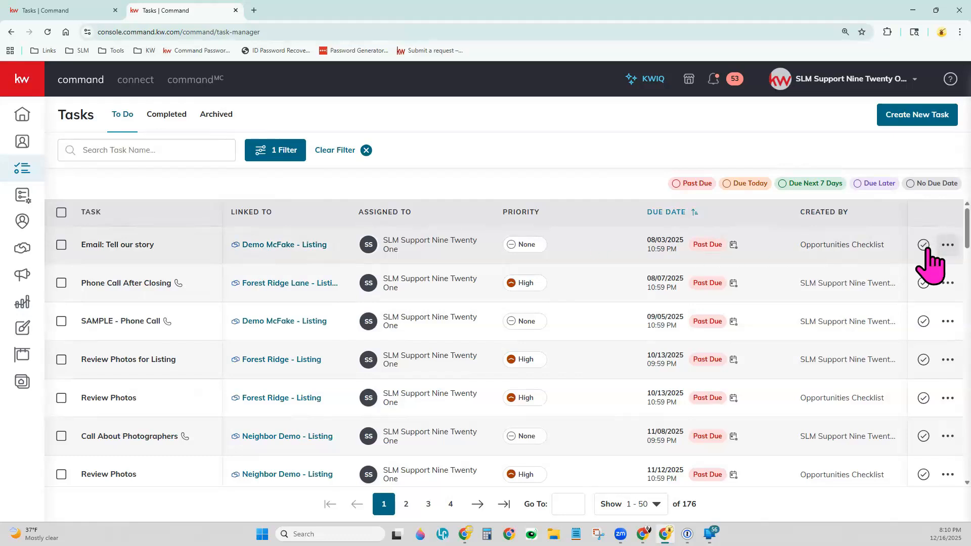
# Add an opportunity note with the description "Demo" from the "Email: Tell our story" task, keeping its default title
pyautogui.click(945, 245)
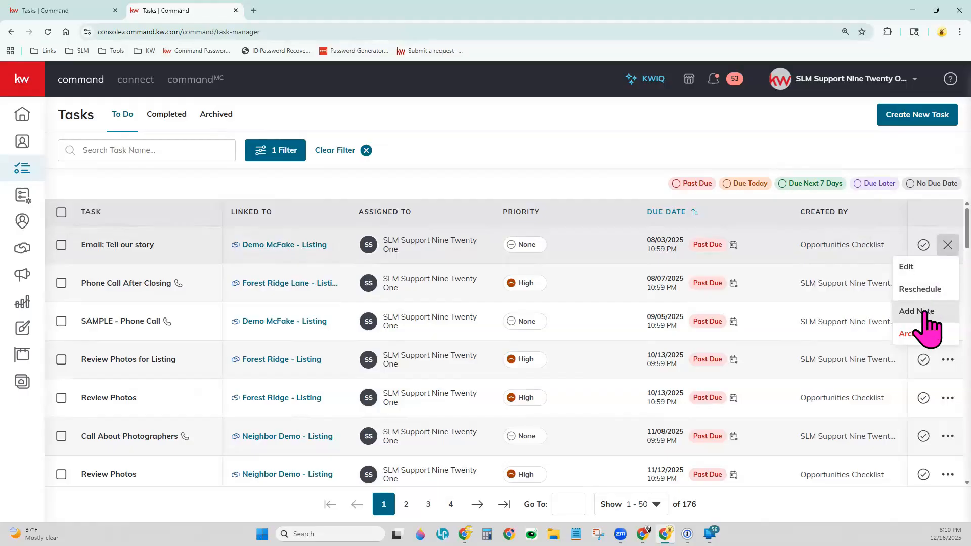
pyautogui.click(916, 312)
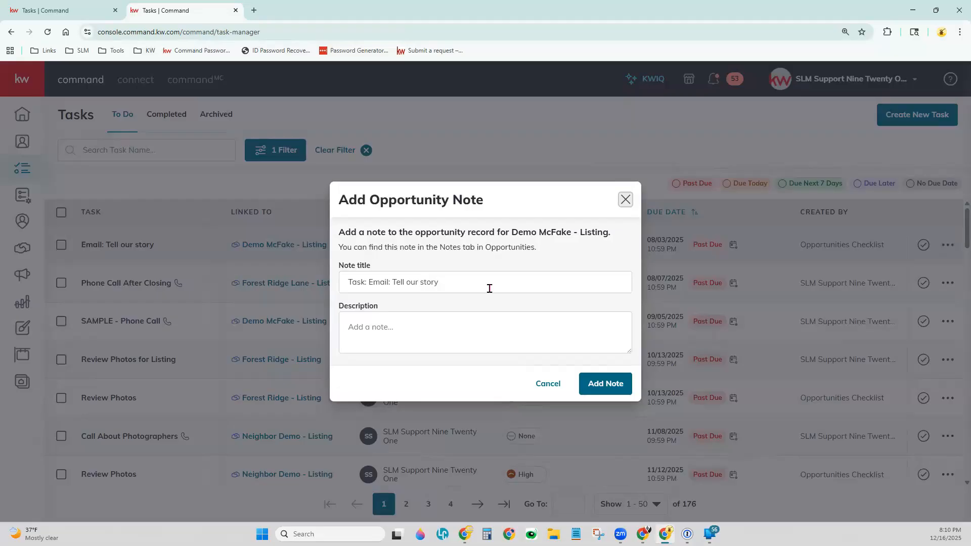
pyautogui.click(426, 287)
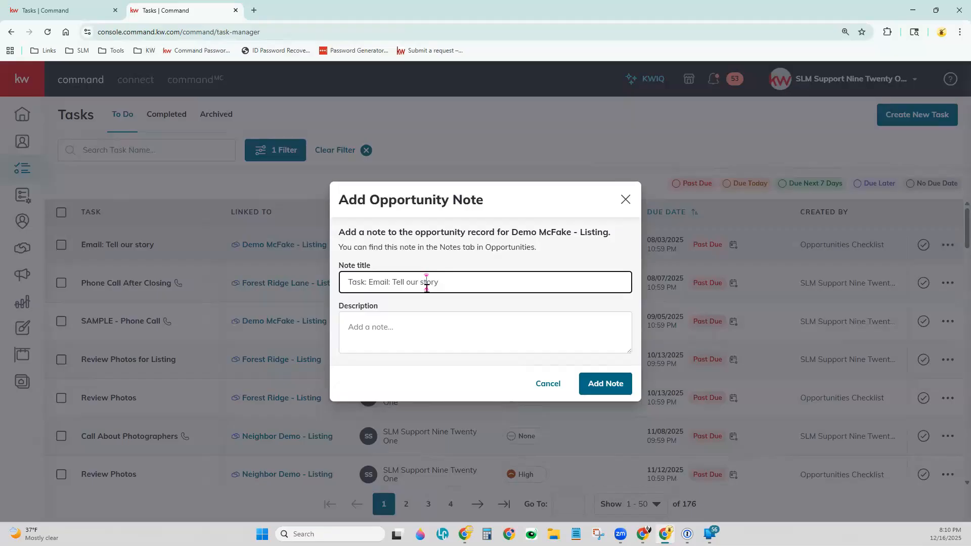
pyautogui.click(434, 337)
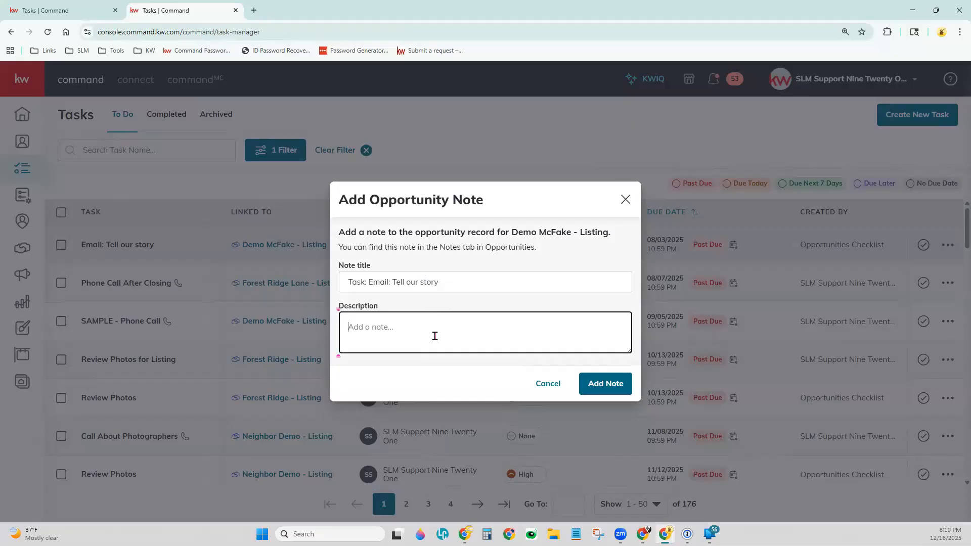
pyautogui.write('Demo')
pyautogui.click(614, 384)
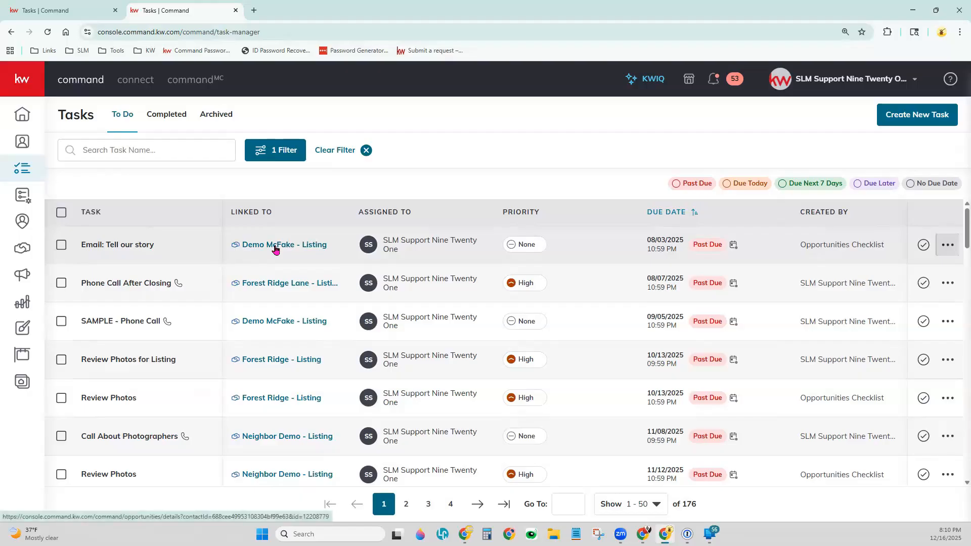
# Check the notes in the opportunity linked to the "Email: Tell our story" task, and close that record
pyautogui.click(275, 250)
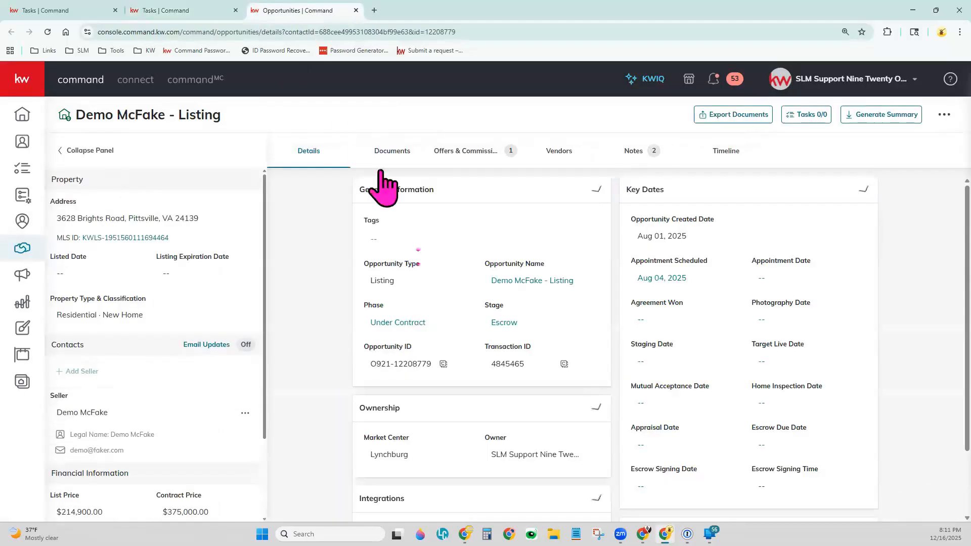
pyautogui.click(631, 152)
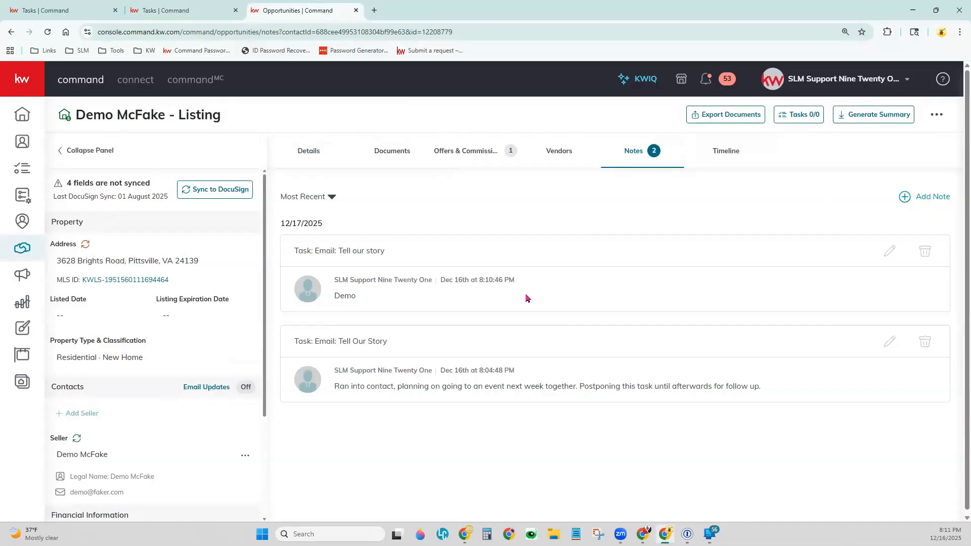
pyautogui.moveTo(280, 223); pyautogui.dragTo(347, 240)
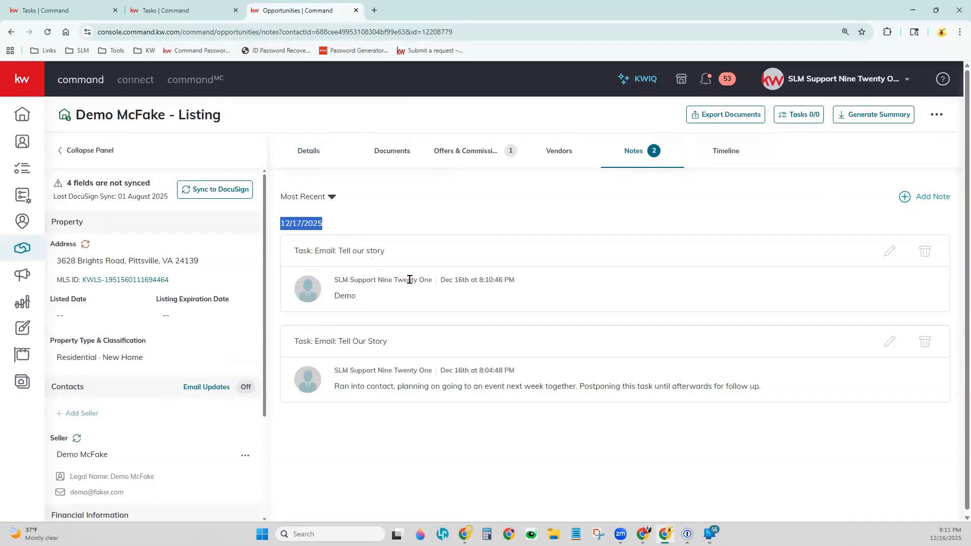
pyautogui.click(304, 248)
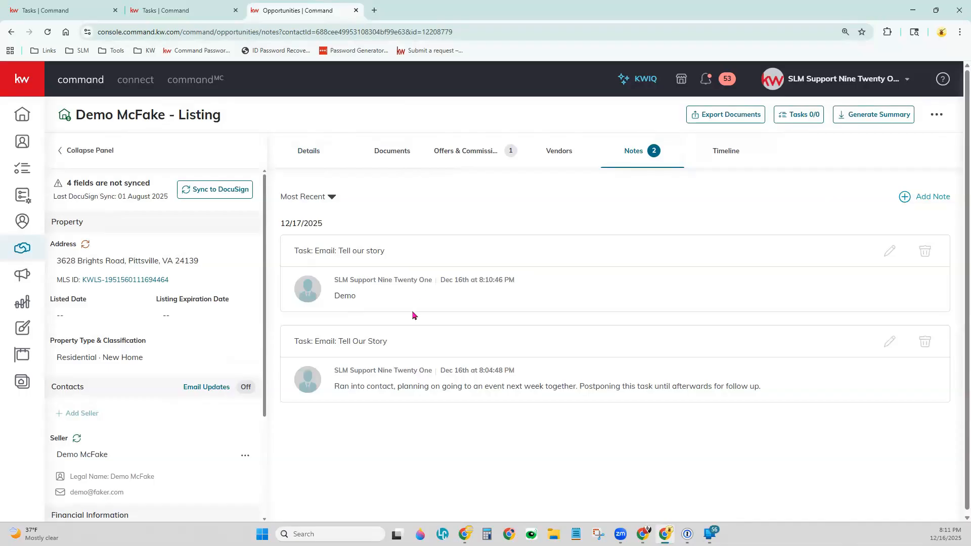
pyautogui.click(356, 10)
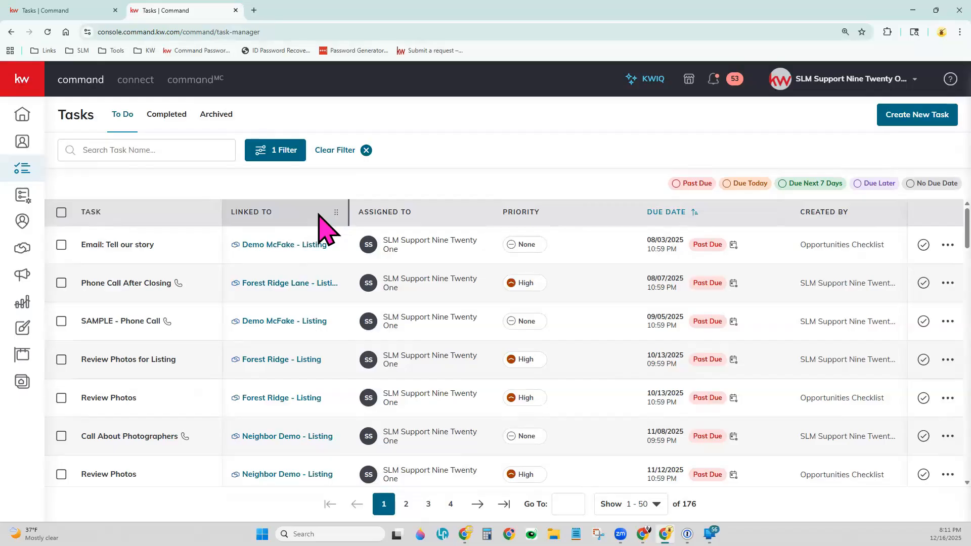
# Clear the current task filter and filter the to-do tasks to those linked to a contact
pyautogui.click(366, 150)
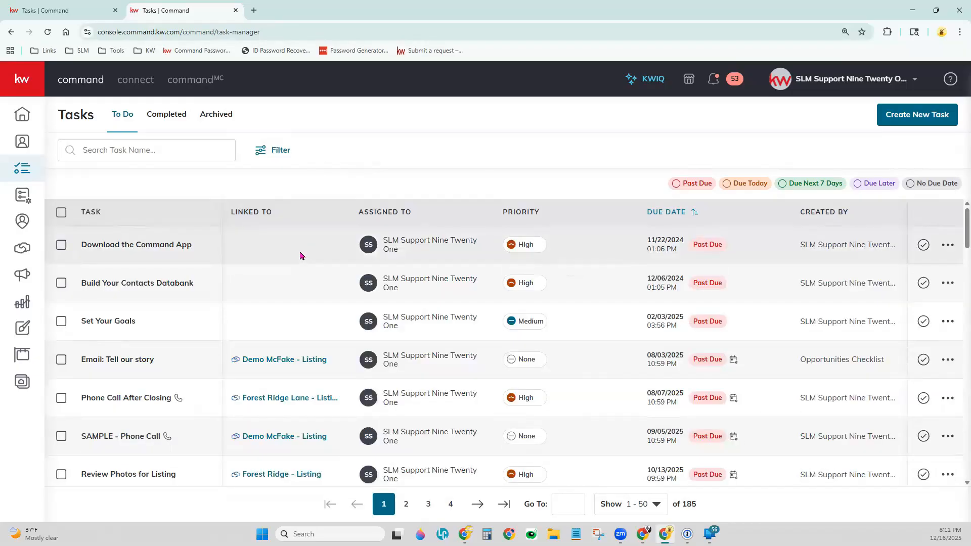
pyautogui.click(277, 150)
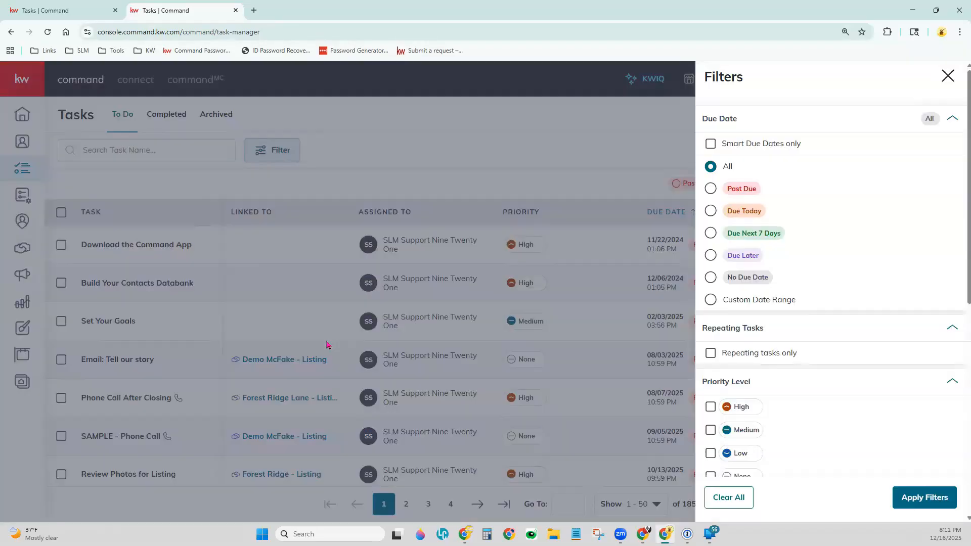
pyautogui.scroll(-7, 843, 336)
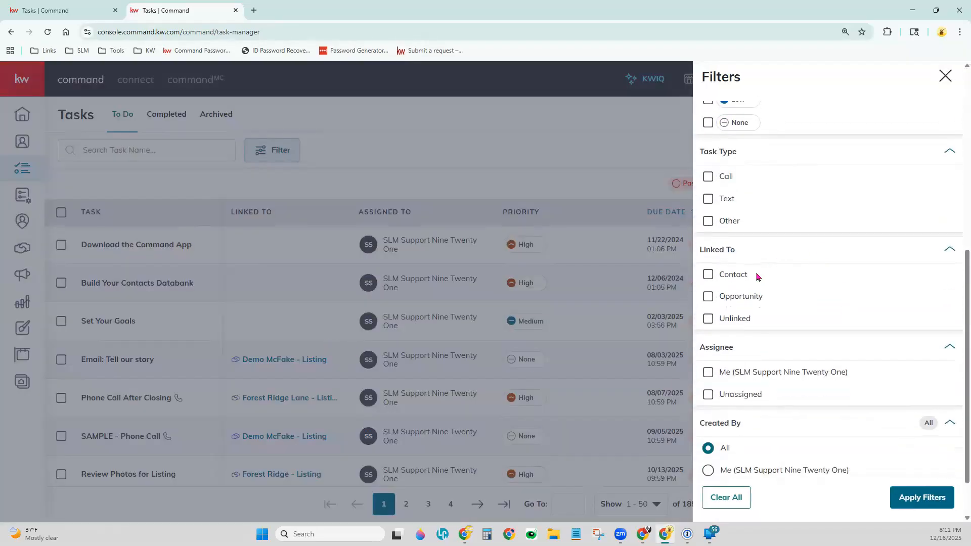
pyautogui.click(711, 277)
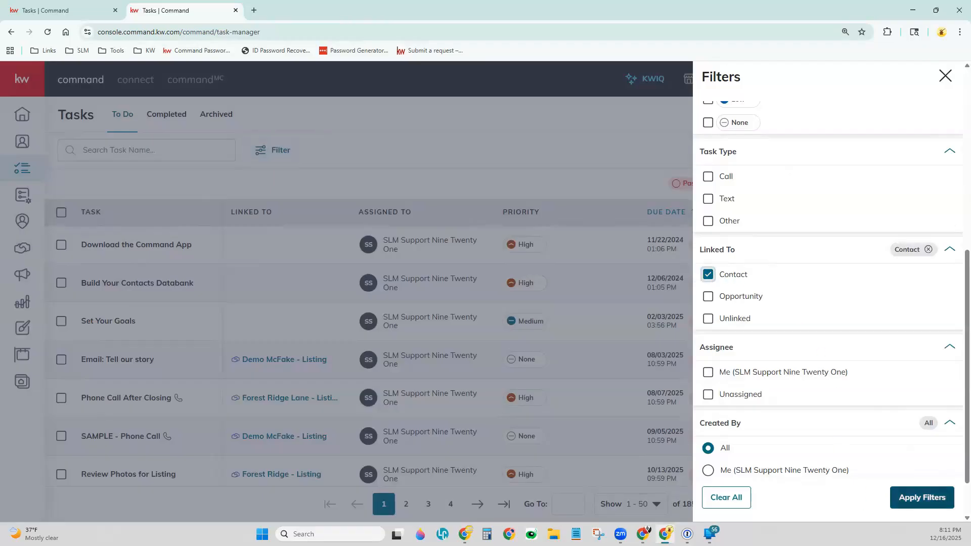
pyautogui.click(922, 497)
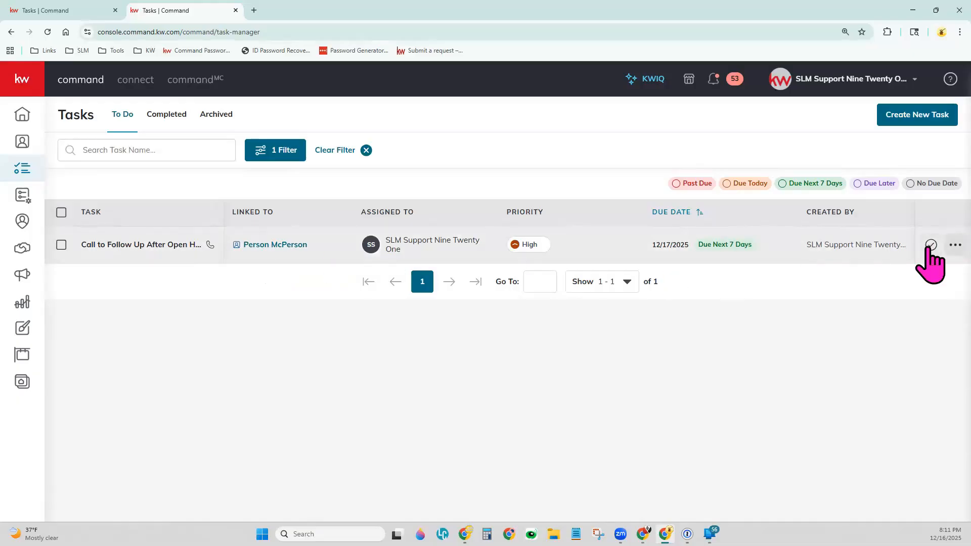
# Start a contact note from the "Call to Follow Up After Open House" task, keeping the default note title
pyautogui.click(954, 246)
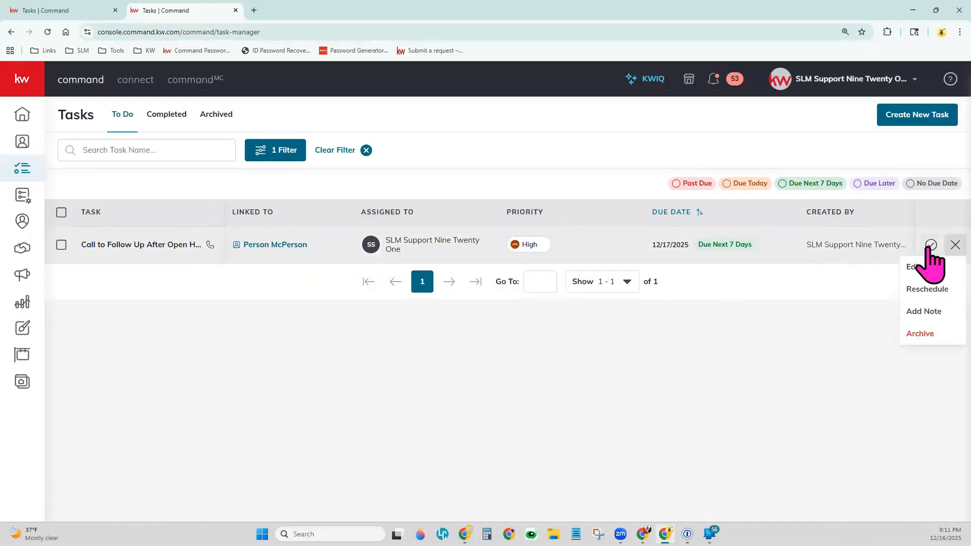
pyautogui.click(915, 314)
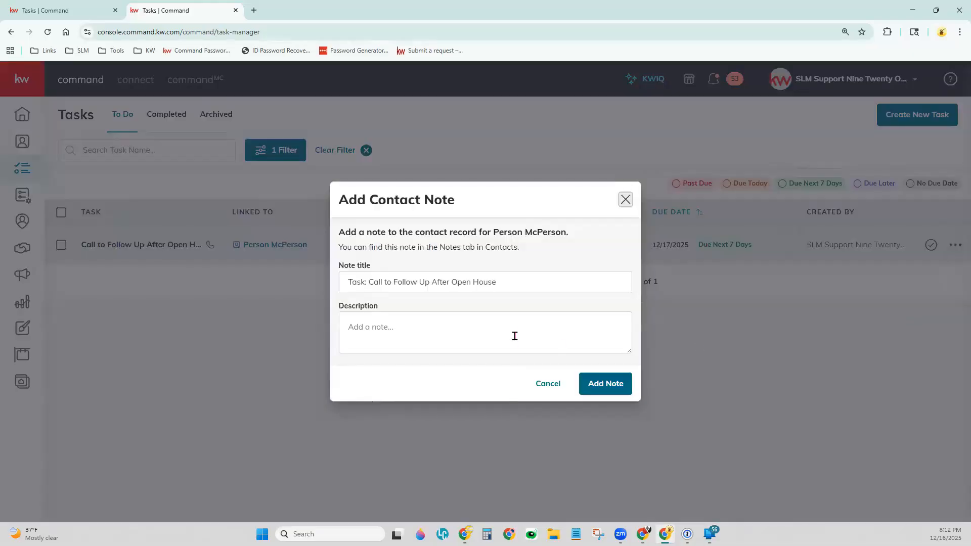
pyautogui.click(448, 287)
pyautogui.hotkey('ctrl', 'a')
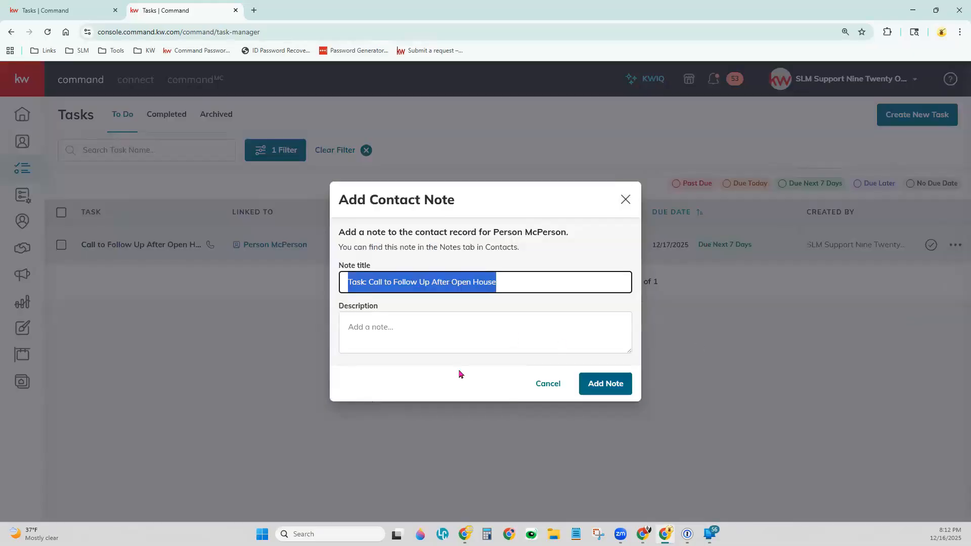
pyautogui.click(452, 314)
pyautogui.click(450, 282)
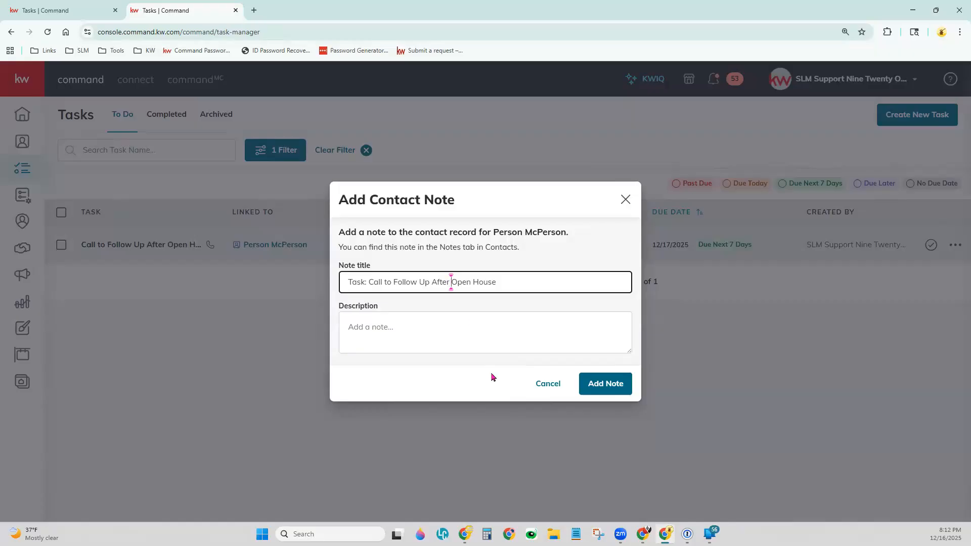
# Add the contact note with description "Ran into contact in store, plan on going to another Open House this weekend. Postponing this tasks until after that event."
pyautogui.click(475, 331)
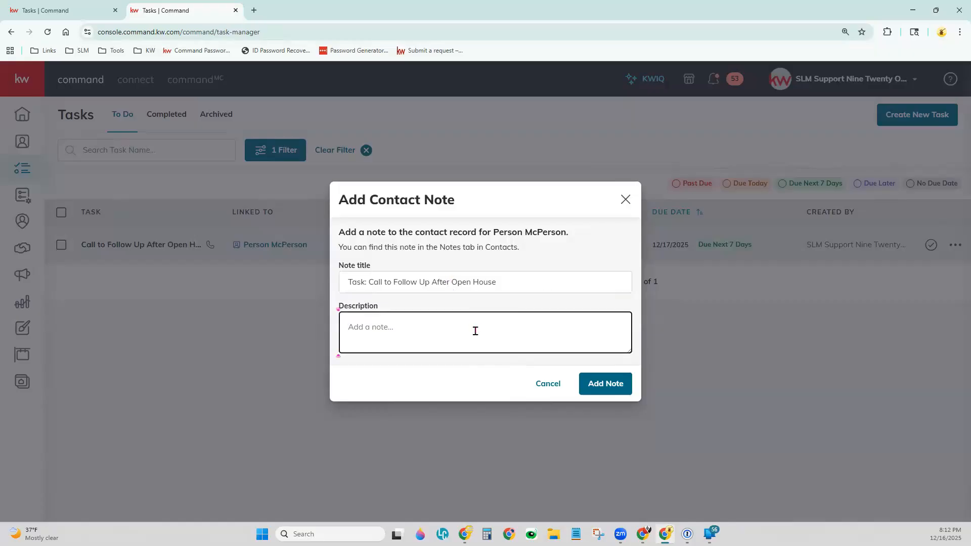
pyautogui.write('R')
pyautogui.press('BackSpace')
pyautogui.write('Ran into contact in')
pyautogui.write('store, plan on going to ')
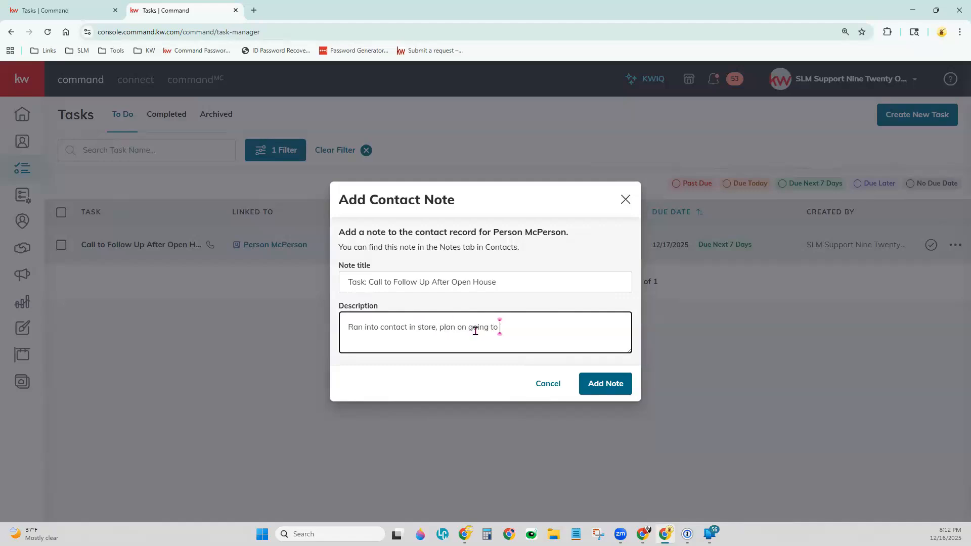
pyautogui.write('another Open House this weeke')
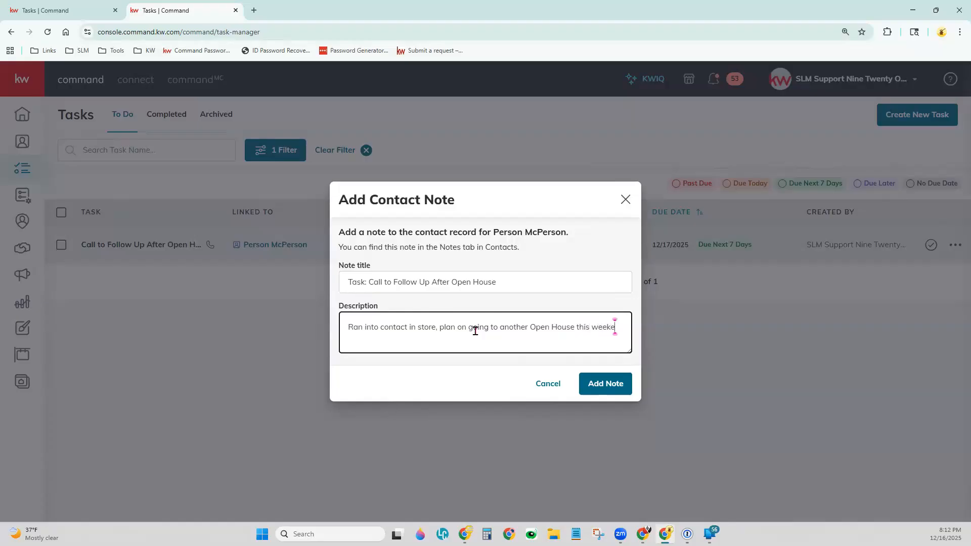
pyautogui.write('nd. Postponin')
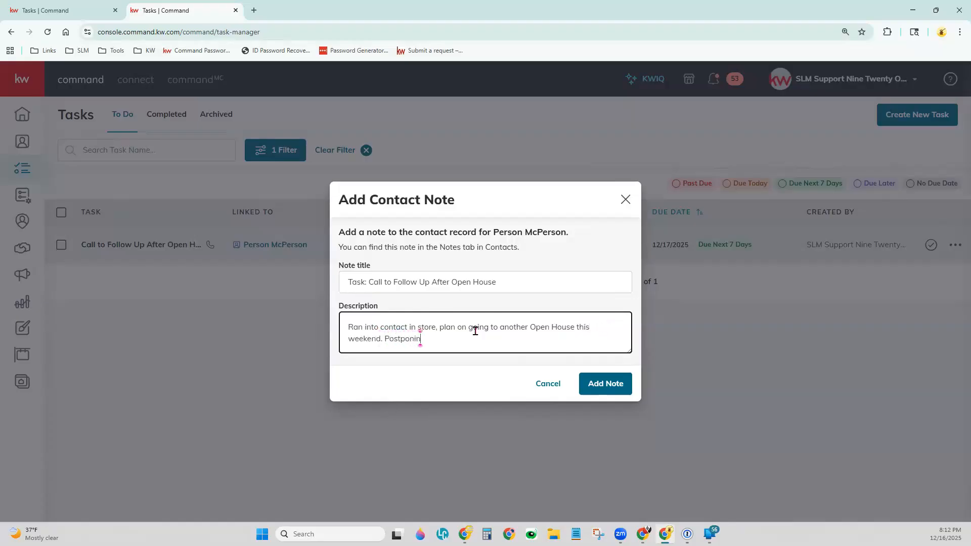
pyautogui.write('g this tasks until after that event.')
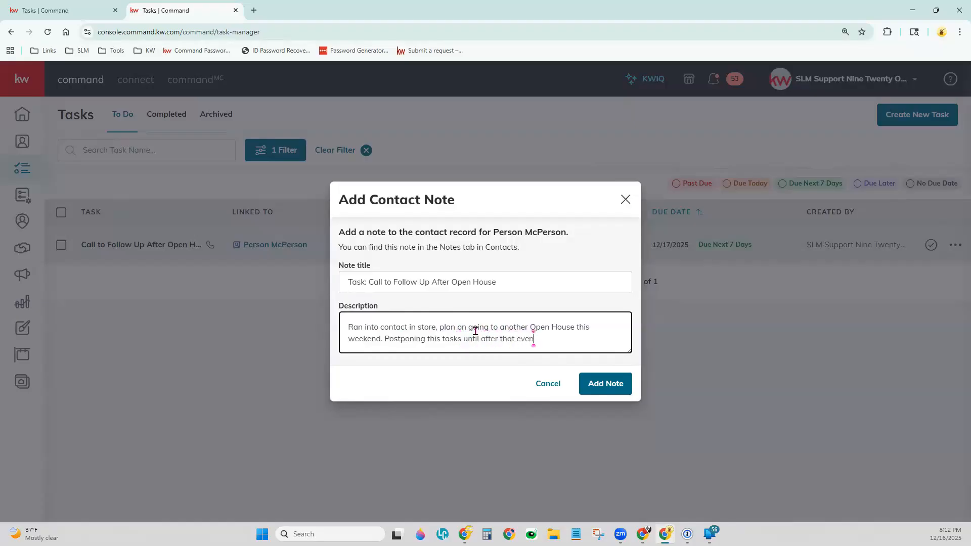
pyautogui.click(596, 386)
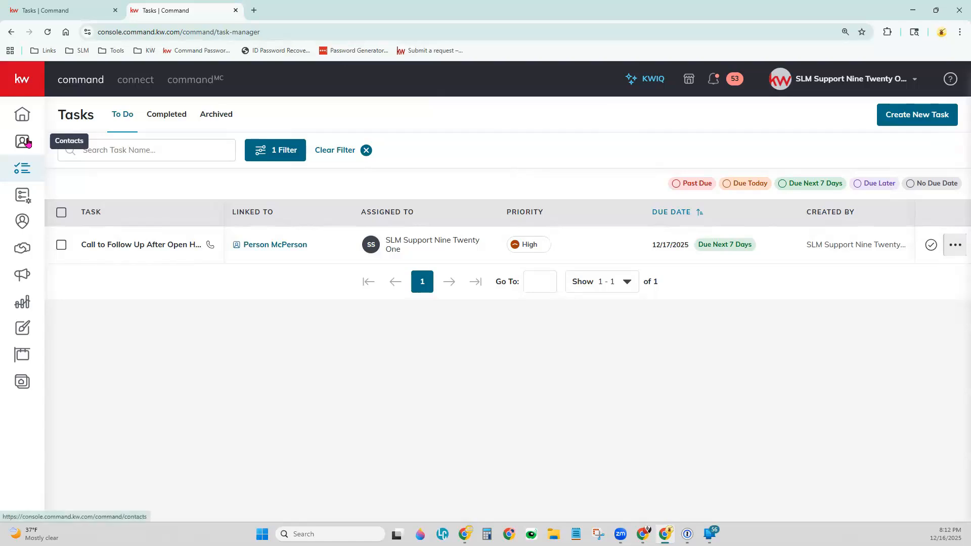
# Open the contact linked to the "Call to Follow Up After Open House" task and view the contact's notes
pyautogui.click(278, 245)
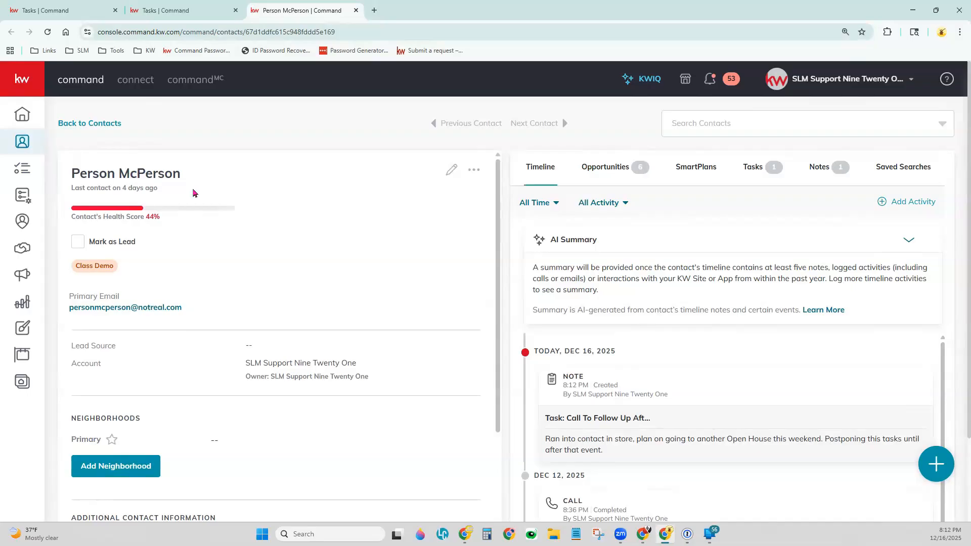
pyautogui.click(820, 168)
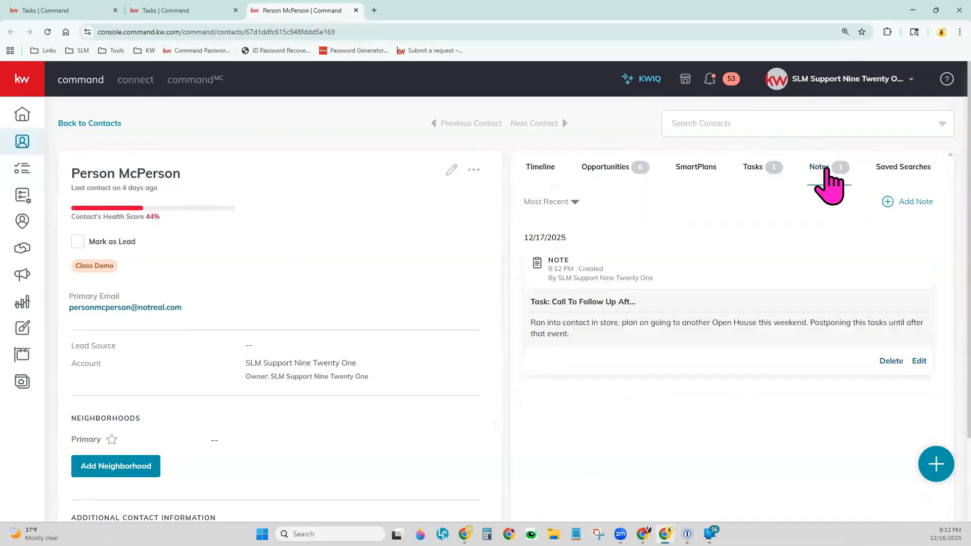